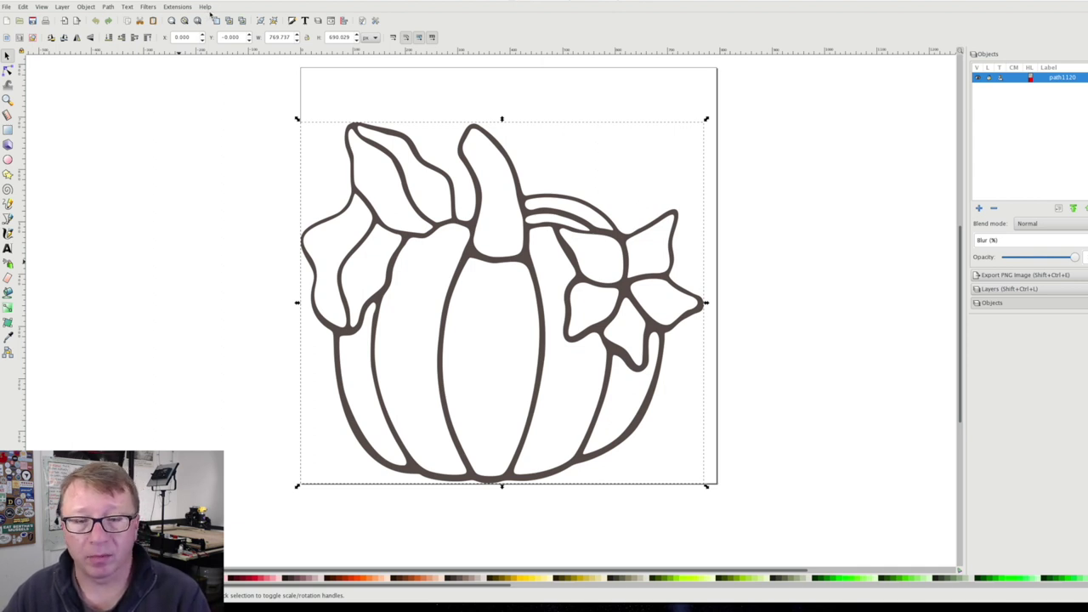
# Zoom the canvas in close on the pumpkin's stem and bow.
pyautogui.scroll(3, 552, 217)
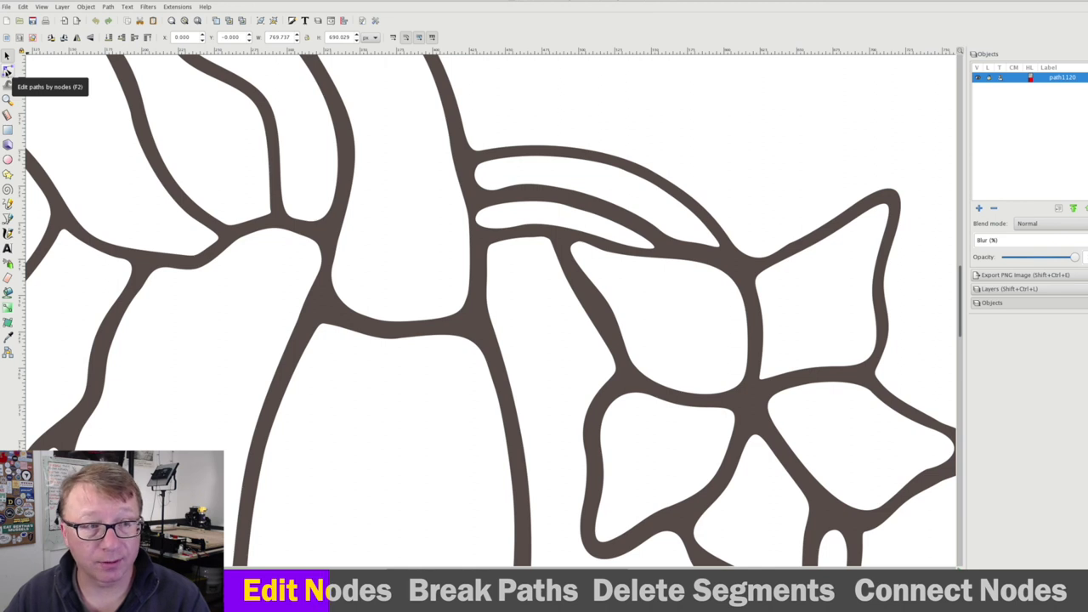
# With the Node tool, select the outline node where the stem joins the inner arc.
pyautogui.click(7, 72)
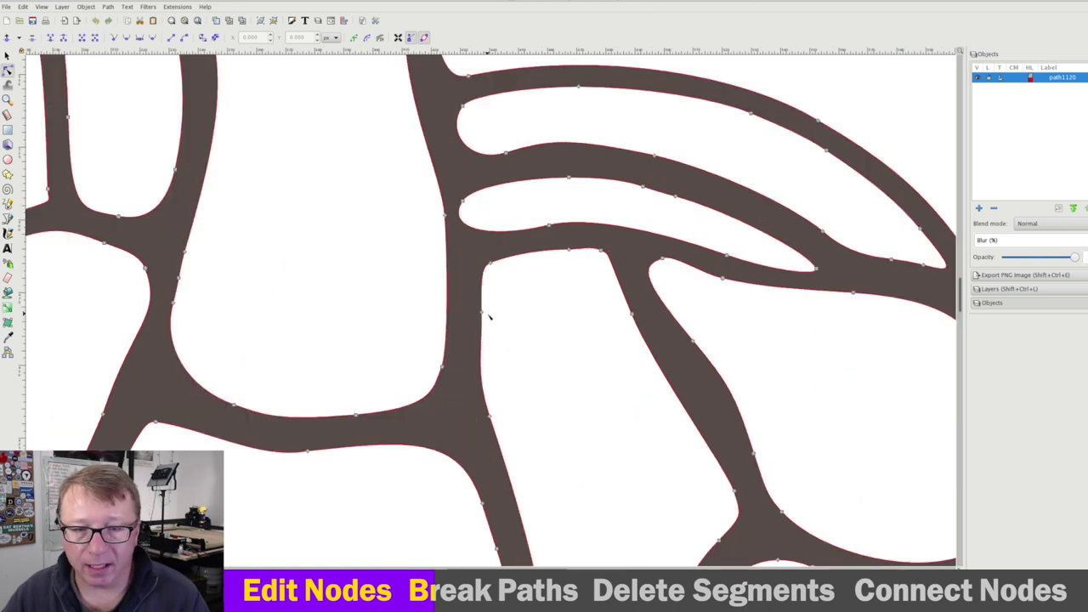
pyautogui.click(483, 314)
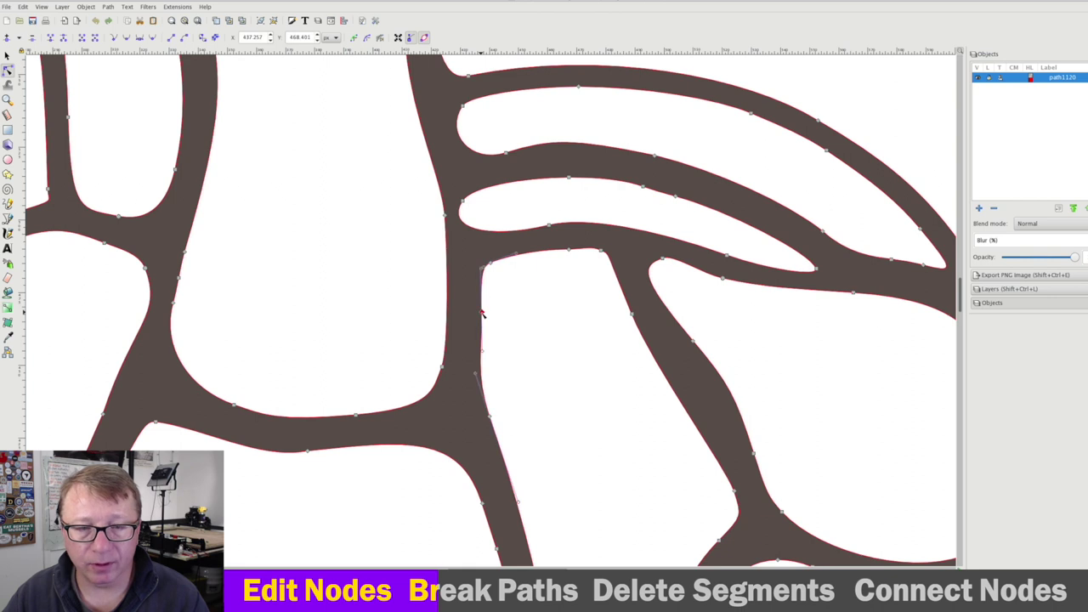
pyautogui.click(463, 201)
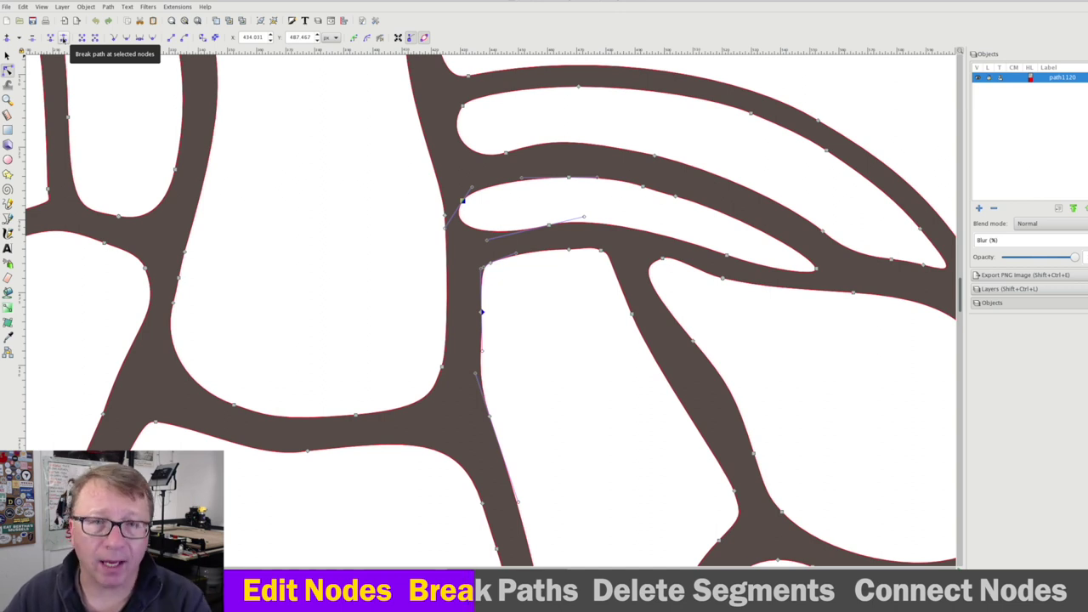
# Break path1120 at the stem–arc node and pull the two freed end nodes slightly apart.
pyautogui.click(63, 40)
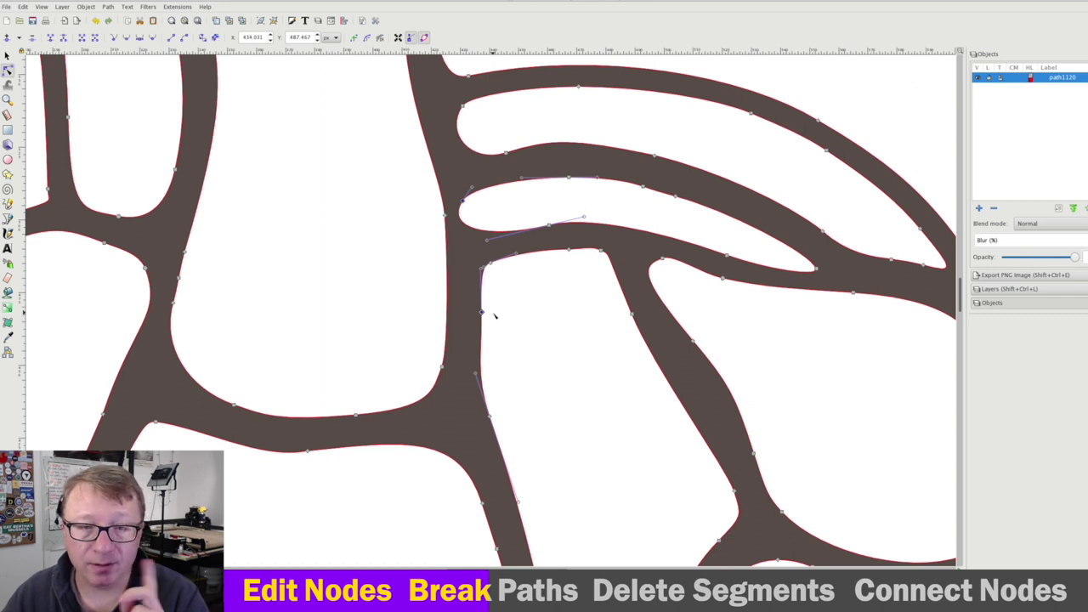
pyautogui.click(405, 283)
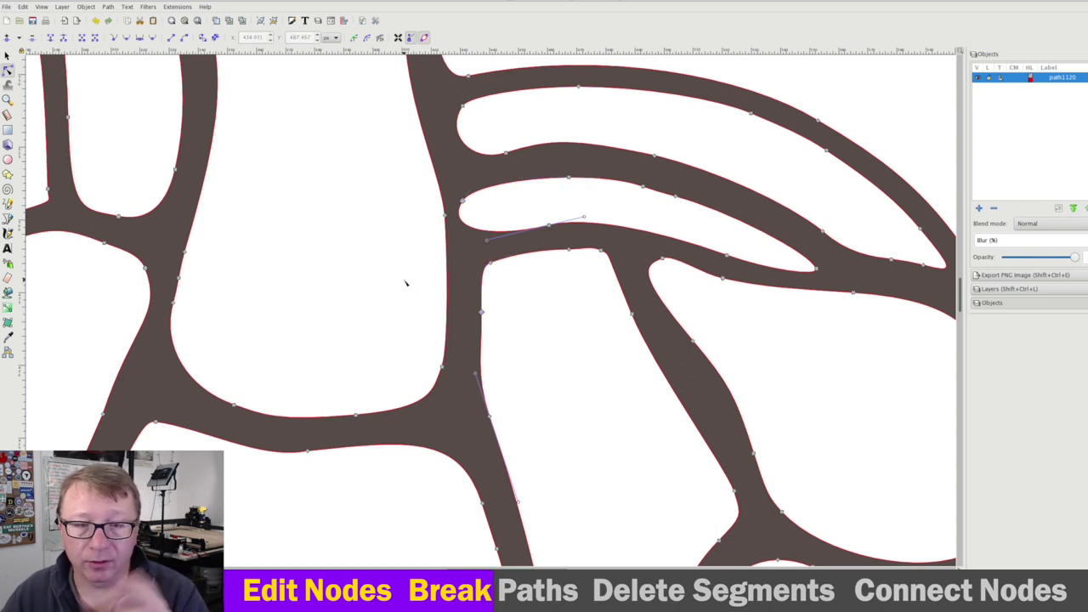
pyautogui.click(481, 313)
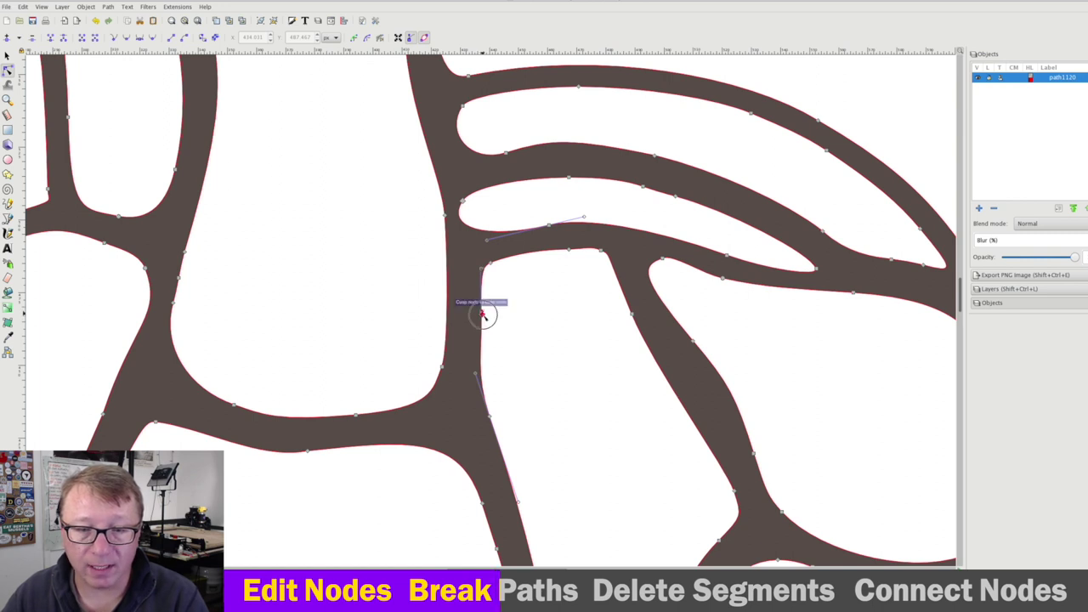
pyautogui.moveTo(482, 315)
pyautogui.mouseDown()
pyautogui.moveTo(493, 311)
pyautogui.moveTo(482, 301)
pyautogui.mouseUp()
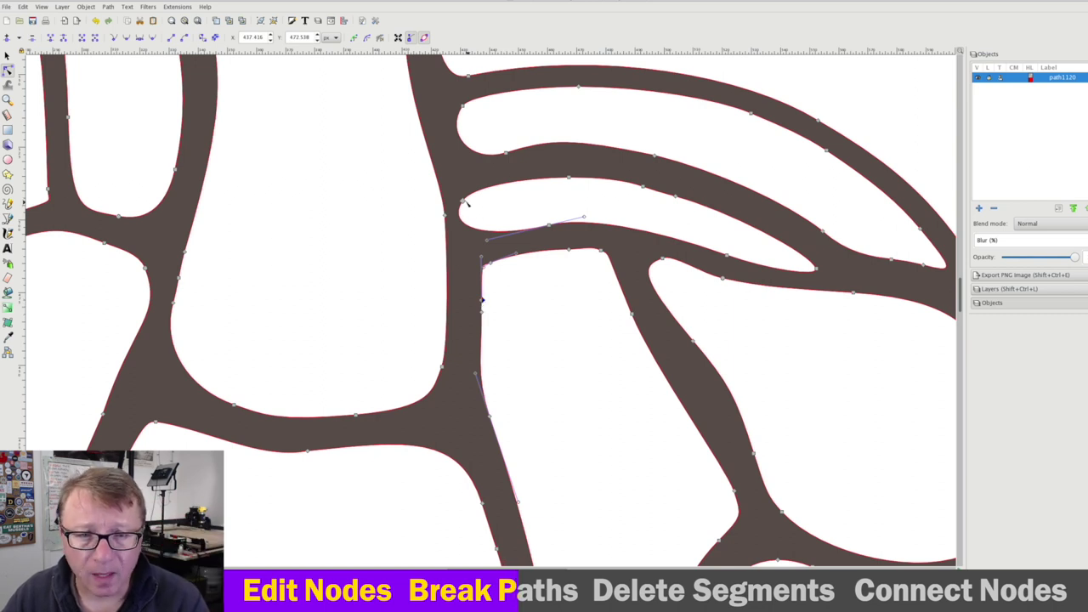
pyautogui.moveTo(464, 203)
pyautogui.mouseDown()
pyautogui.moveTo(477, 196)
pyautogui.moveTo(465, 196)
pyautogui.moveTo(467, 209)
pyautogui.mouseUp()
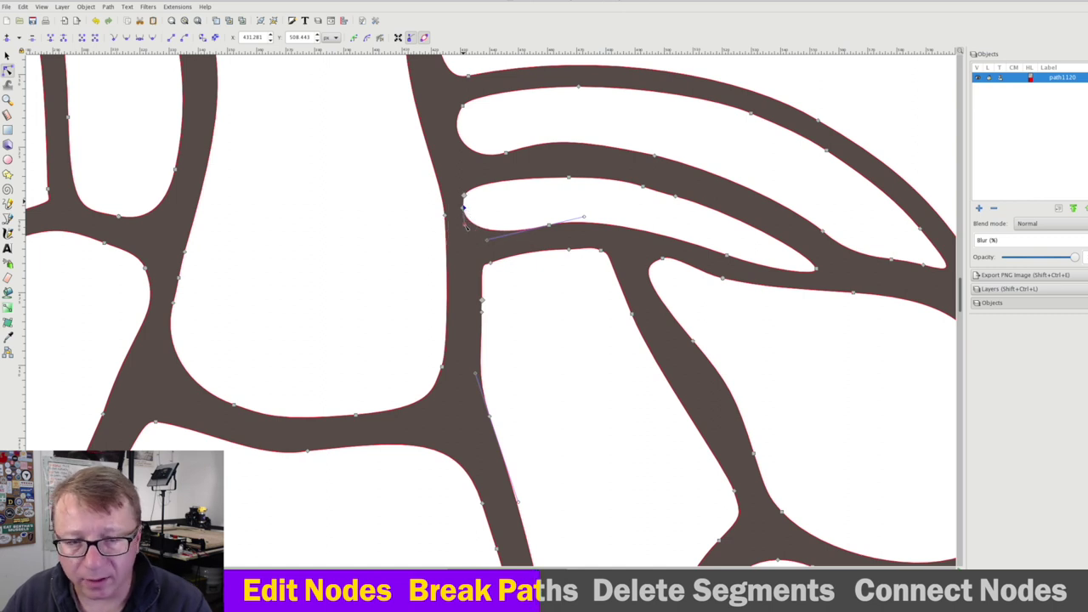
# Add new nodes on the arc's underside and on the stem's edge.
pyautogui.scroll(-2, 473, 226)
pyautogui.scroll(1, 596, 270)
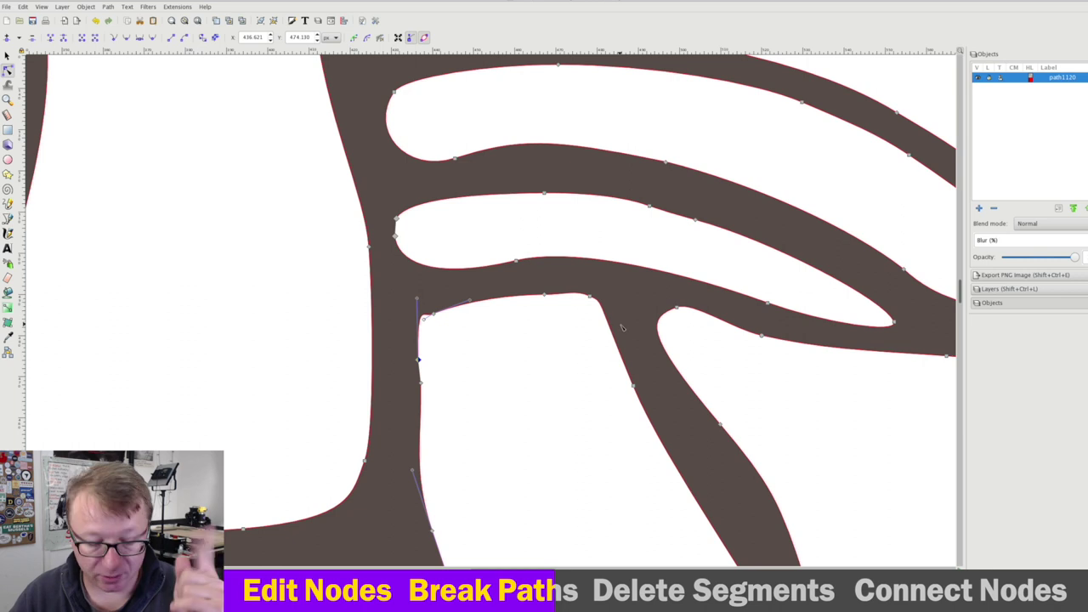
pyautogui.click(605, 264)
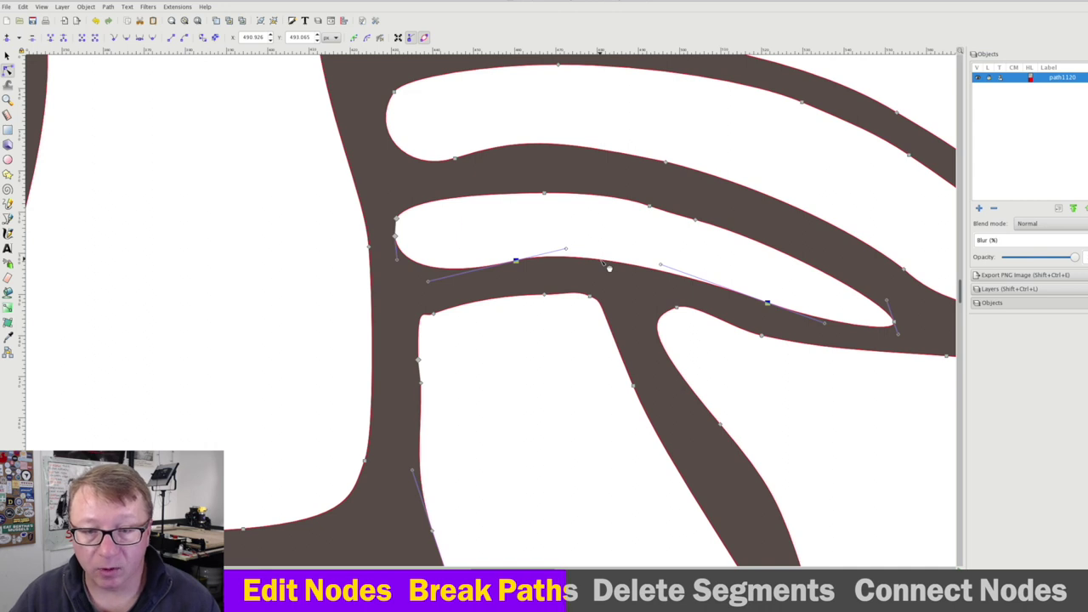
pyautogui.doubleClick(601, 262)
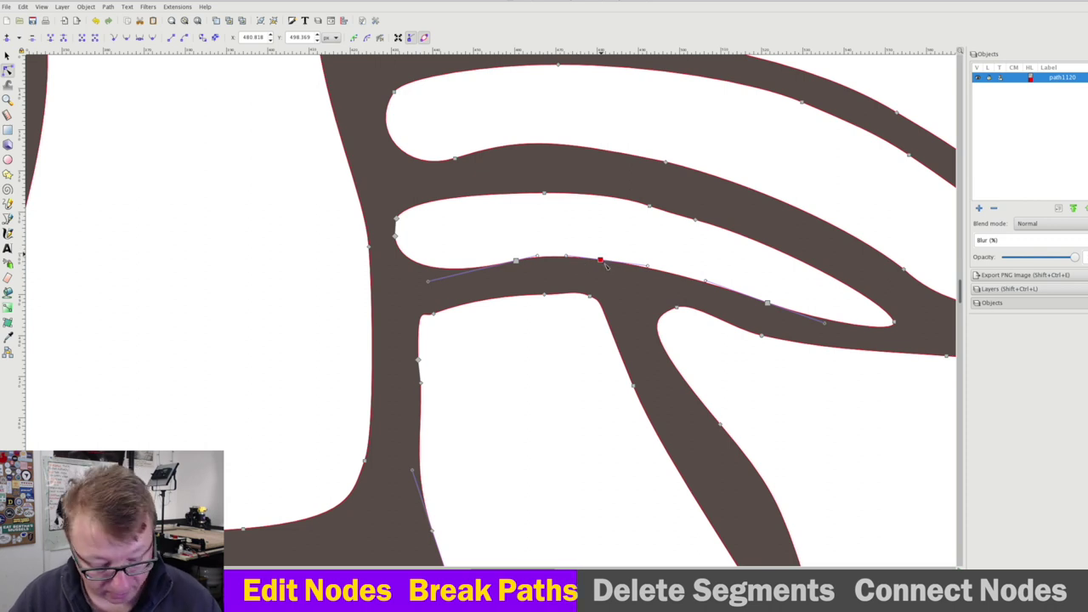
pyautogui.doubleClick(632, 386)
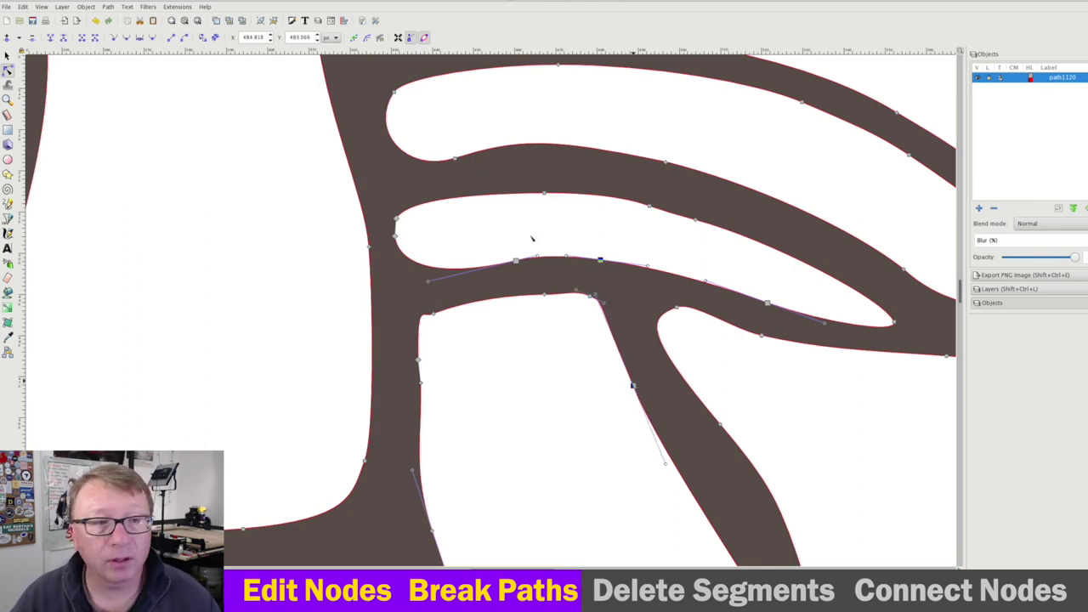
# Break the outline at the two new nodes and pull the wedge tips apart.
pyautogui.click(63, 39)
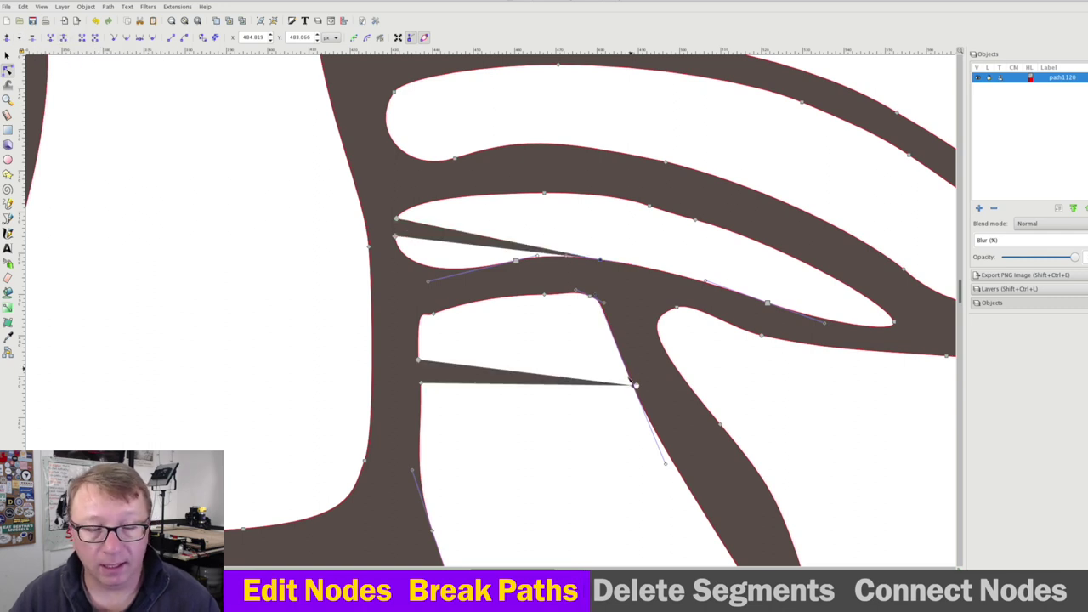
pyautogui.click(565, 356)
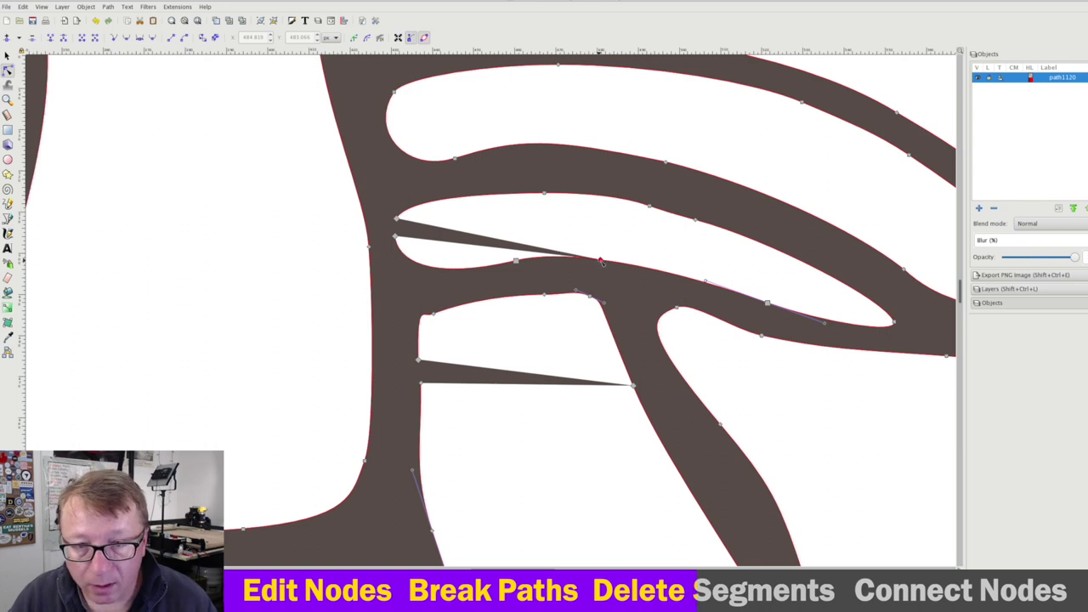
pyautogui.moveTo(601, 260); pyautogui.dragTo(519, 257)
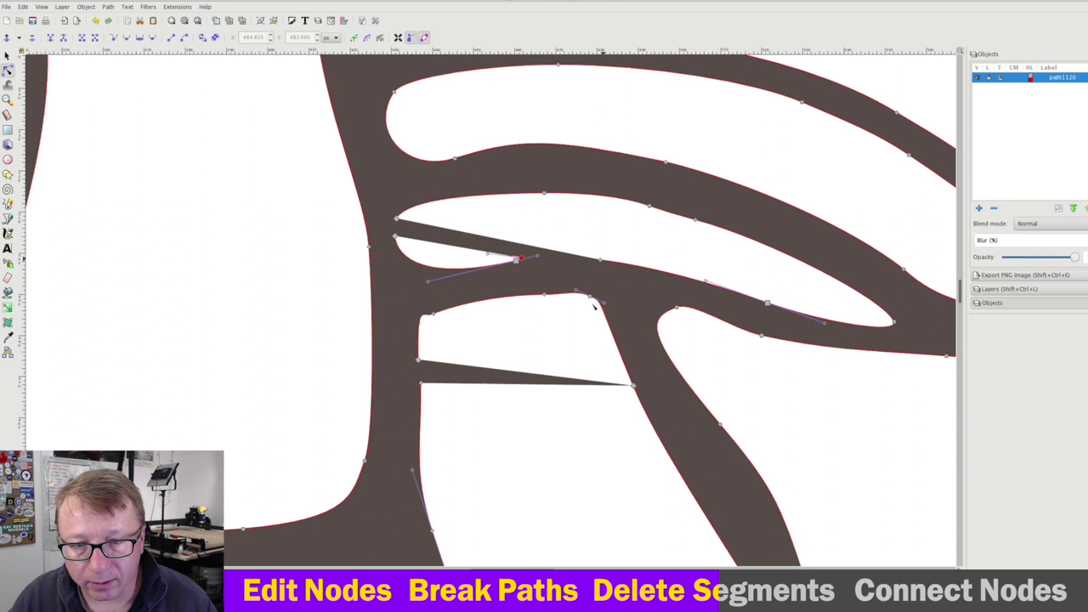
pyautogui.click(633, 384)
pyautogui.moveTo(632, 384)
pyautogui.mouseDown()
pyautogui.moveTo(627, 371)
pyautogui.moveTo(638, 395)
pyautogui.moveTo(625, 368)
pyautogui.mouseUp()
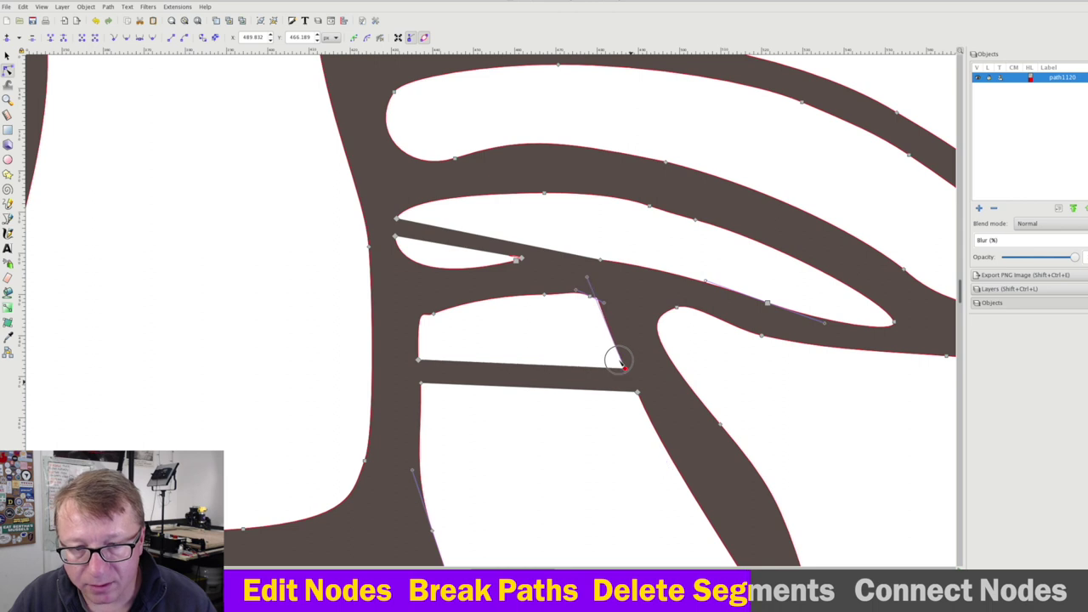
# Delete the nodes of the thin white sliver and the small white hole beside the stem.
pyautogui.click(419, 361)
pyautogui.click(419, 361)
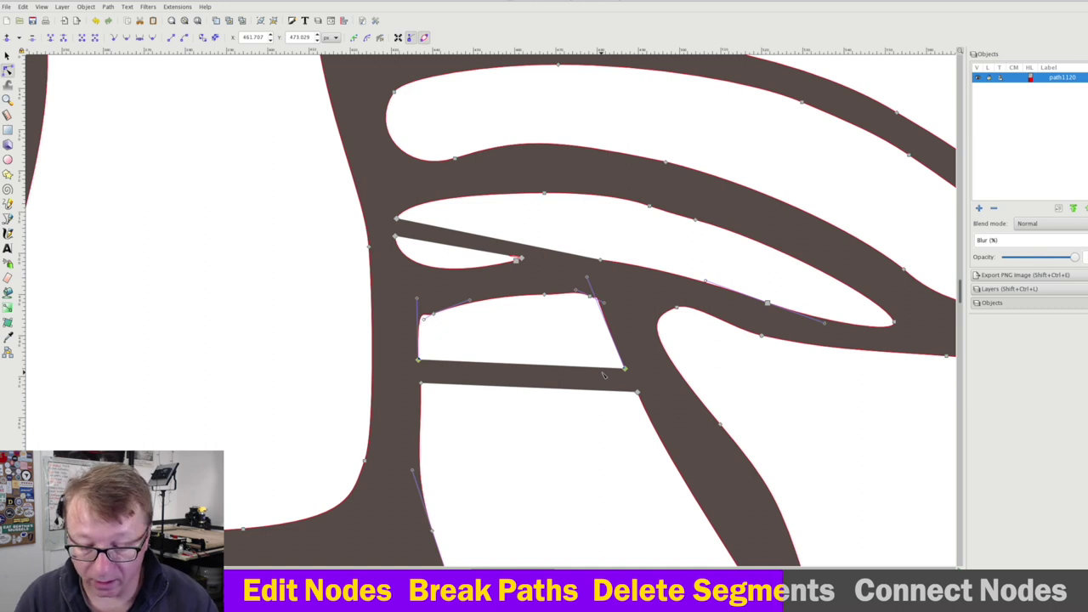
pyautogui.press('Delete')
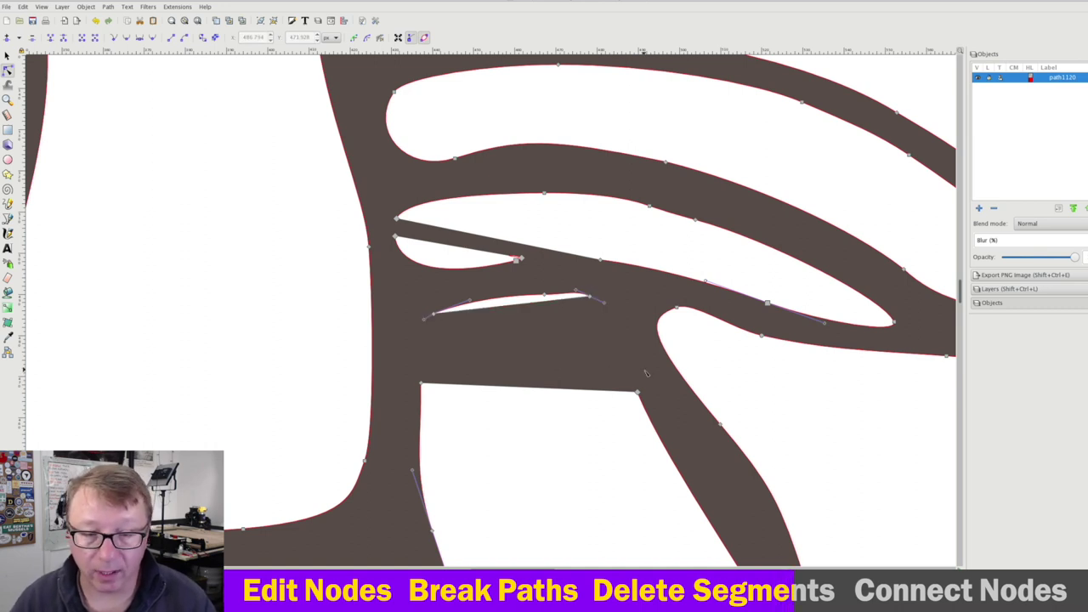
pyautogui.moveTo(420, 288); pyautogui.dragTo(606, 333)
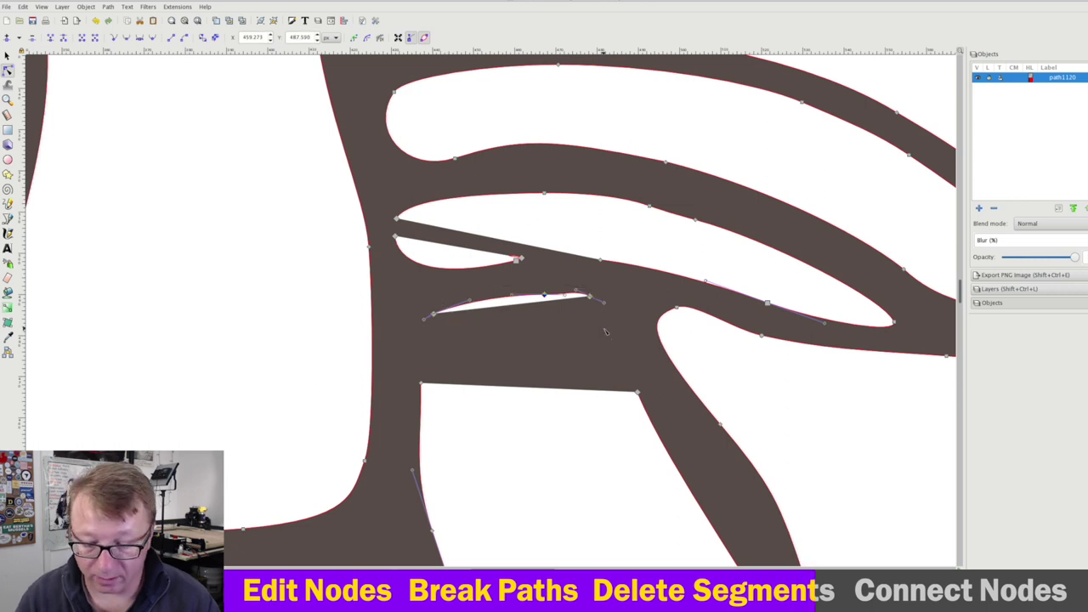
pyautogui.press('Delete')
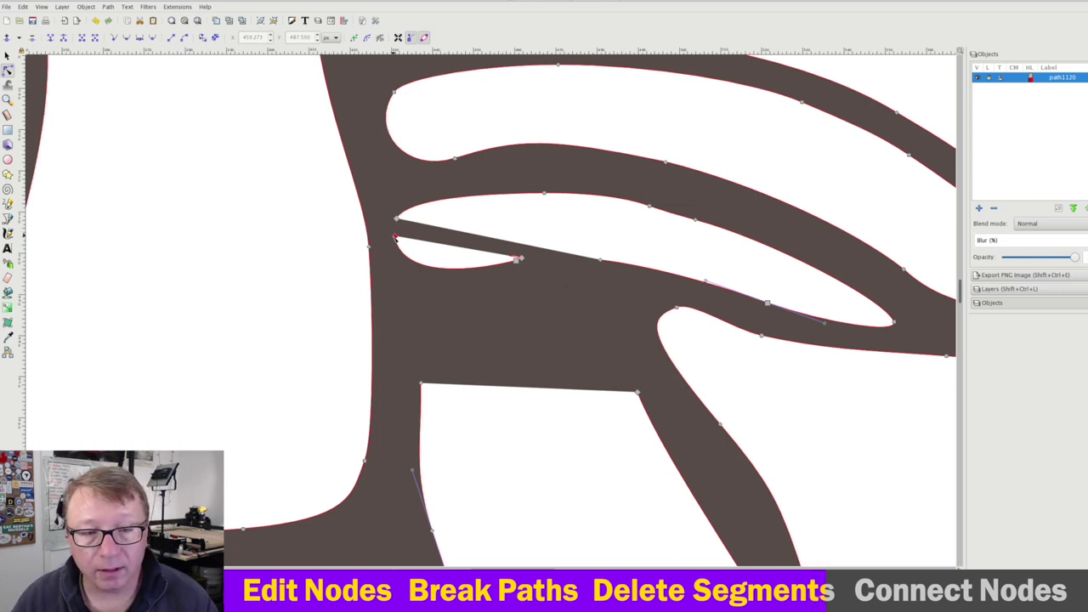
pyautogui.moveTo(389, 233); pyautogui.dragTo(553, 289)
pyautogui.press('Delete')
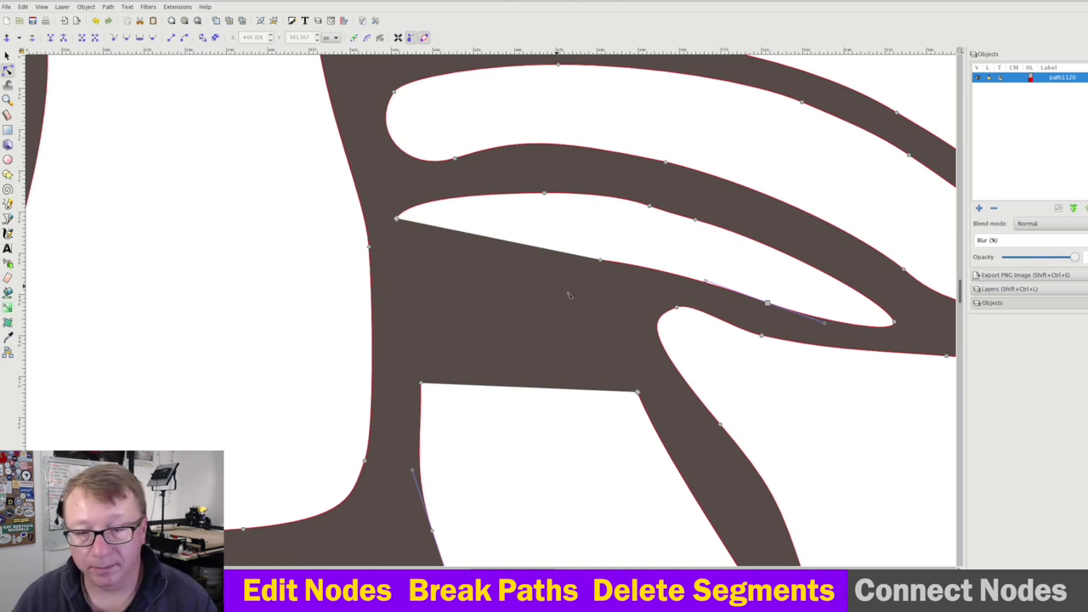
# Join the two end nodes beside the stem into one node and smooth the resulting arc.
pyautogui.click(638, 393)
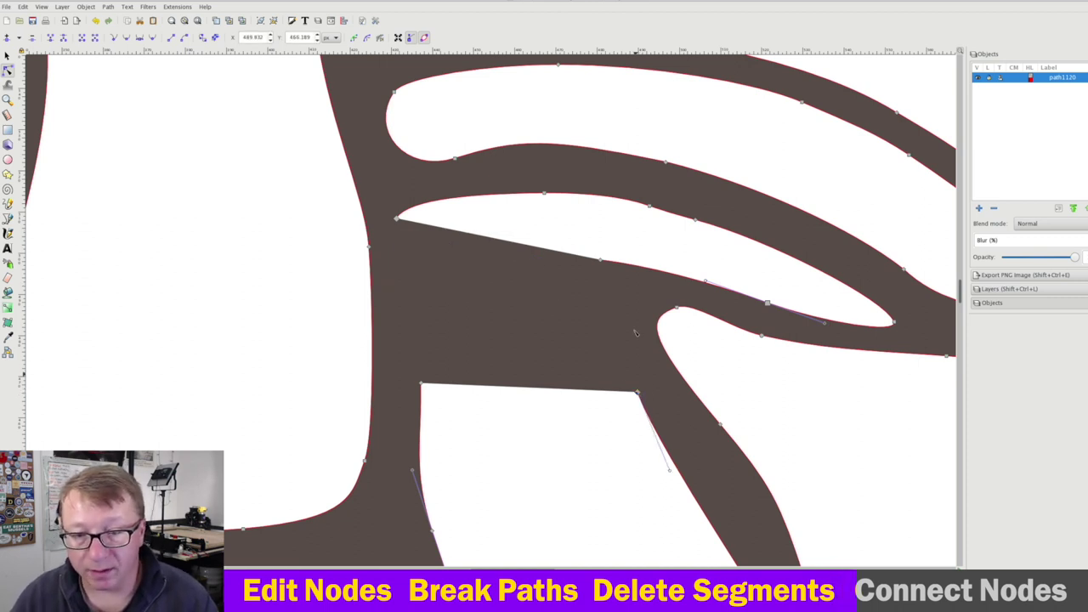
pyautogui.click(602, 259)
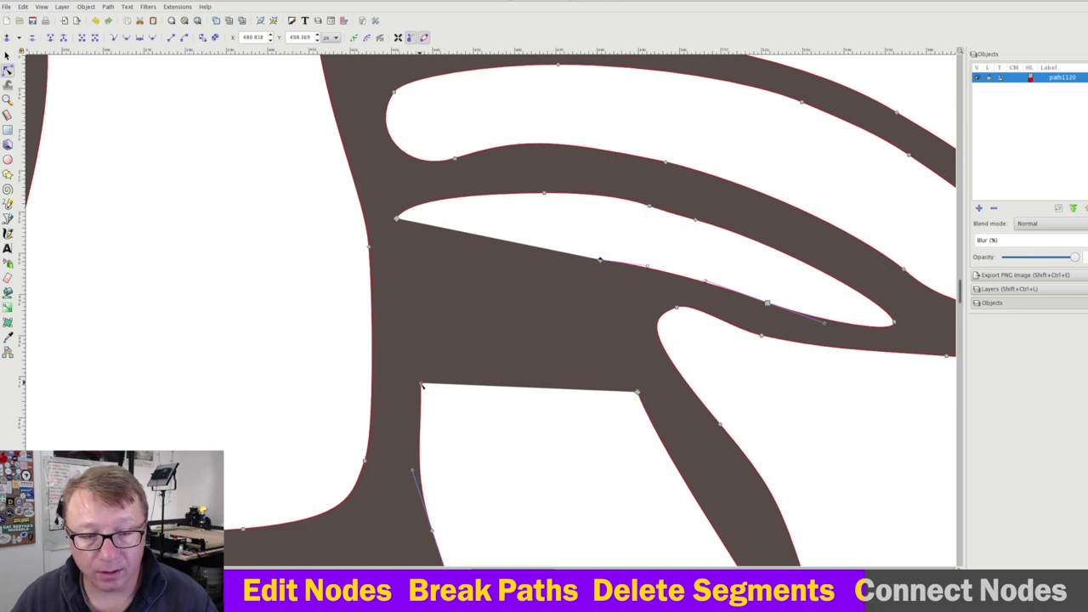
pyautogui.click(421, 384)
pyautogui.click(397, 218)
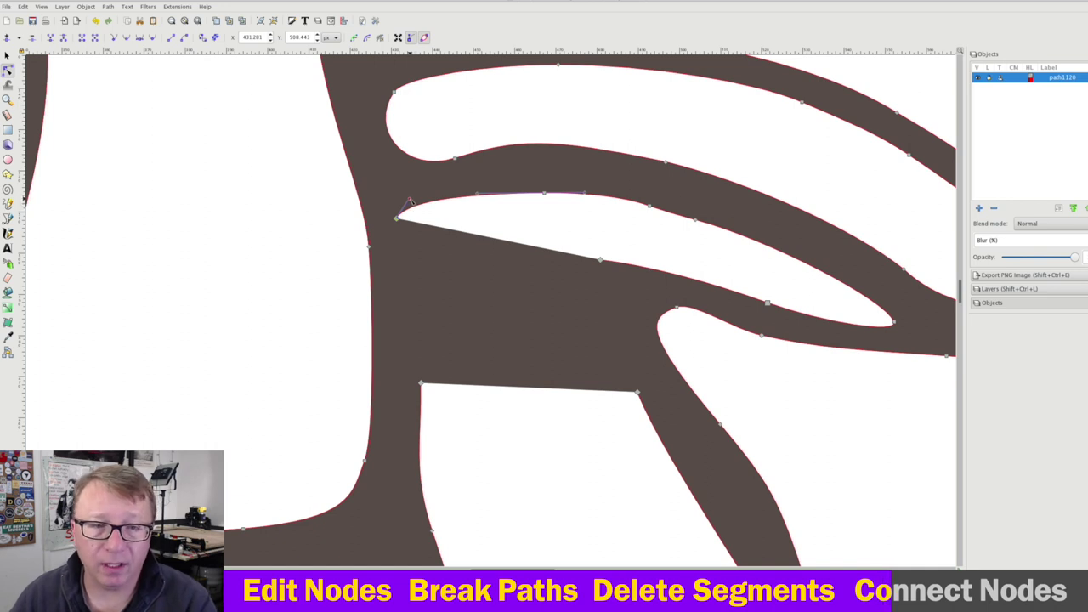
pyautogui.moveTo(409, 199); pyautogui.dragTo(405, 221)
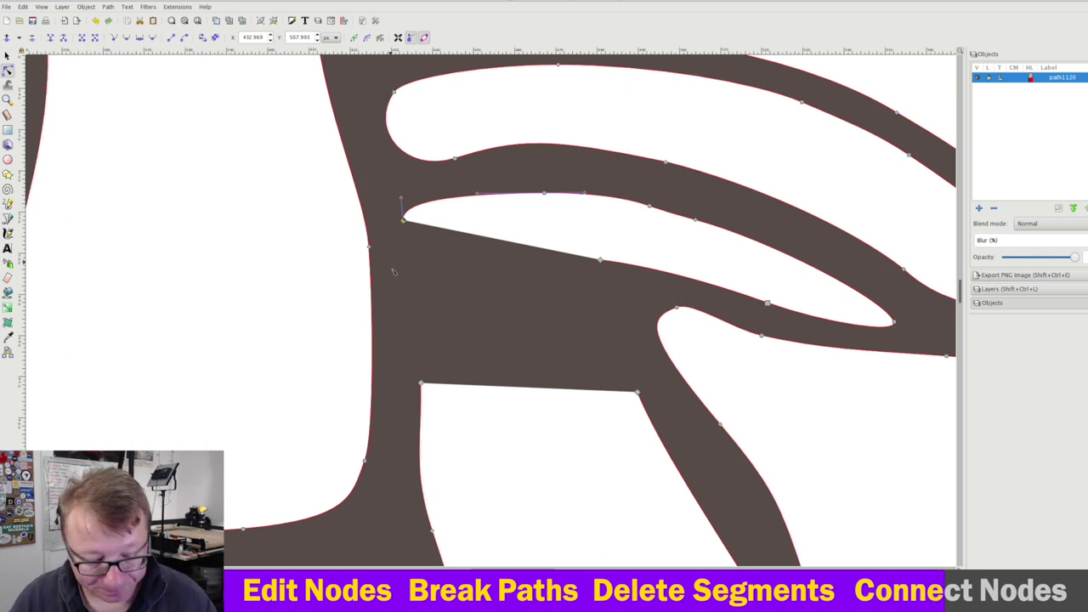
pyautogui.click(422, 385)
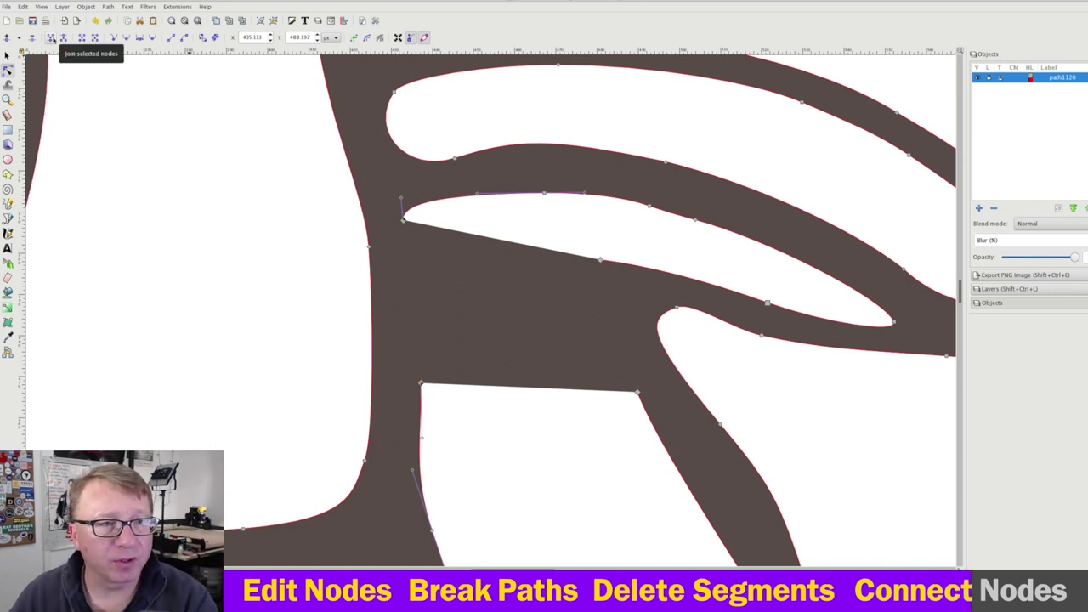
pyautogui.click(52, 40)
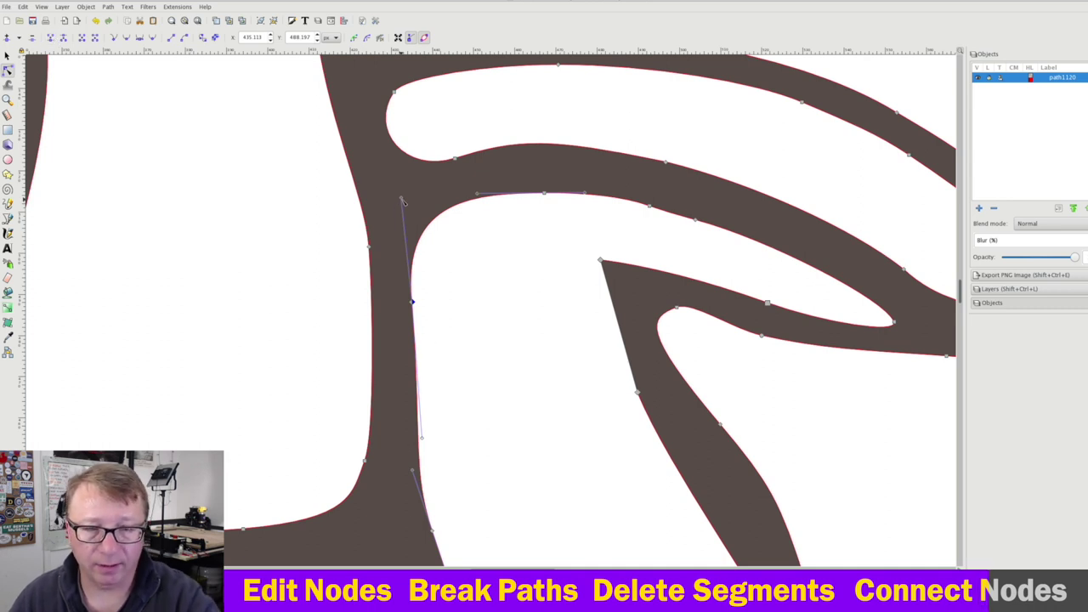
pyautogui.moveTo(402, 200)
pyautogui.mouseDown()
pyautogui.moveTo(403, 211)
pyautogui.moveTo(402, 188)
pyautogui.mouseUp()
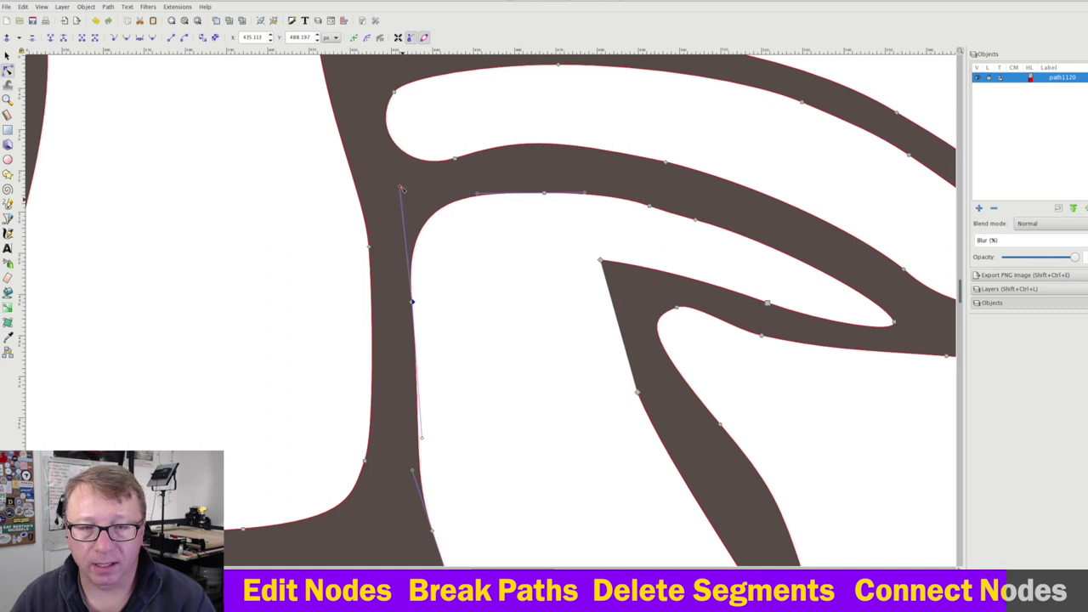
# Round off the pointed inner tip by making the node below it smooth and shifting it left.
pyautogui.click(601, 260)
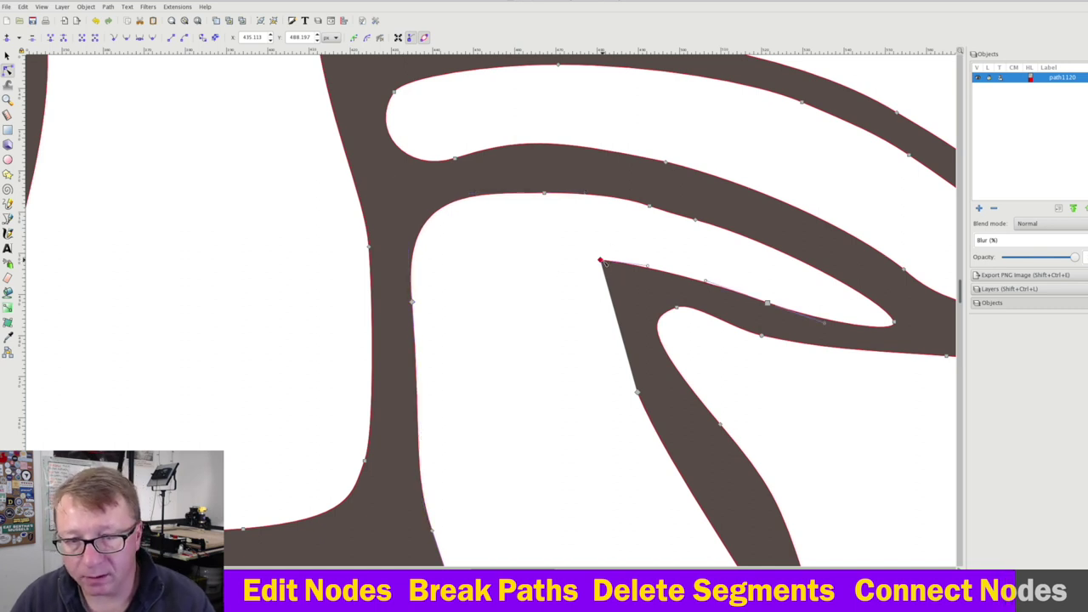
pyautogui.moveTo(648, 265); pyautogui.dragTo(597, 251)
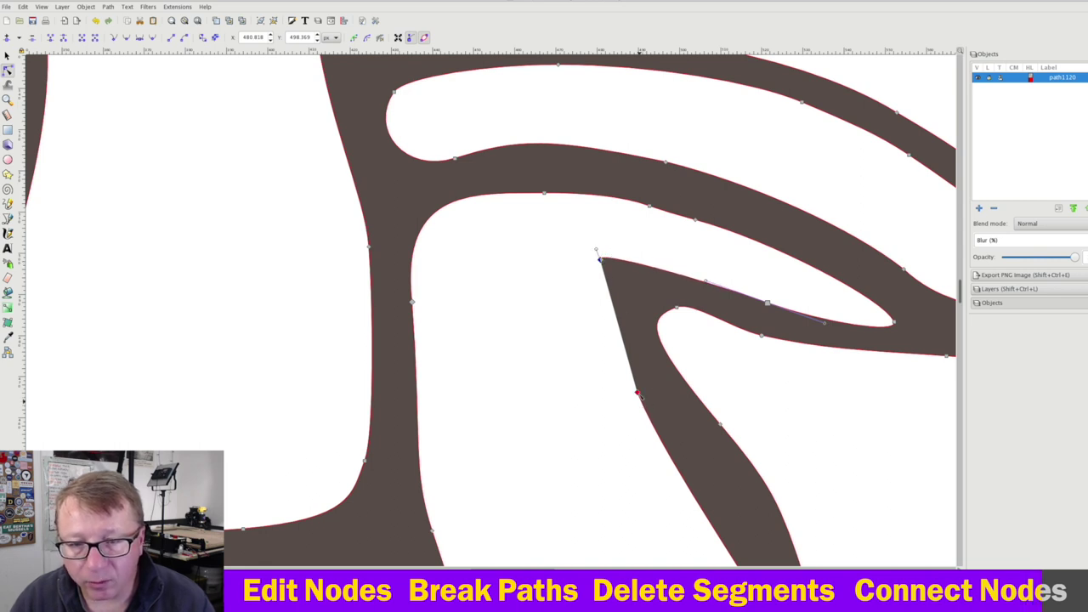
pyautogui.click(637, 393)
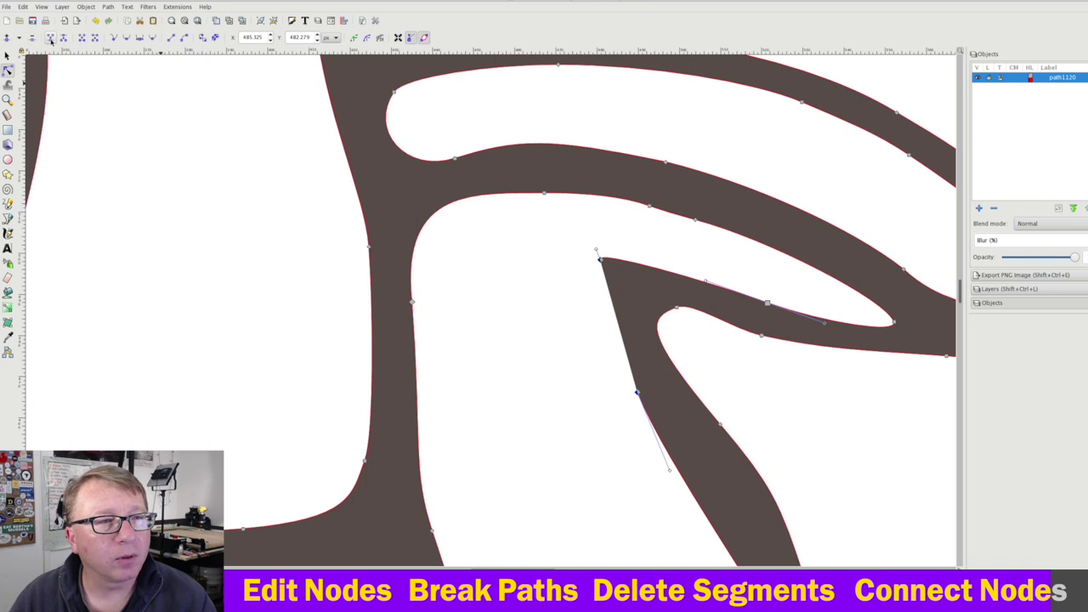
pyautogui.click(50, 37)
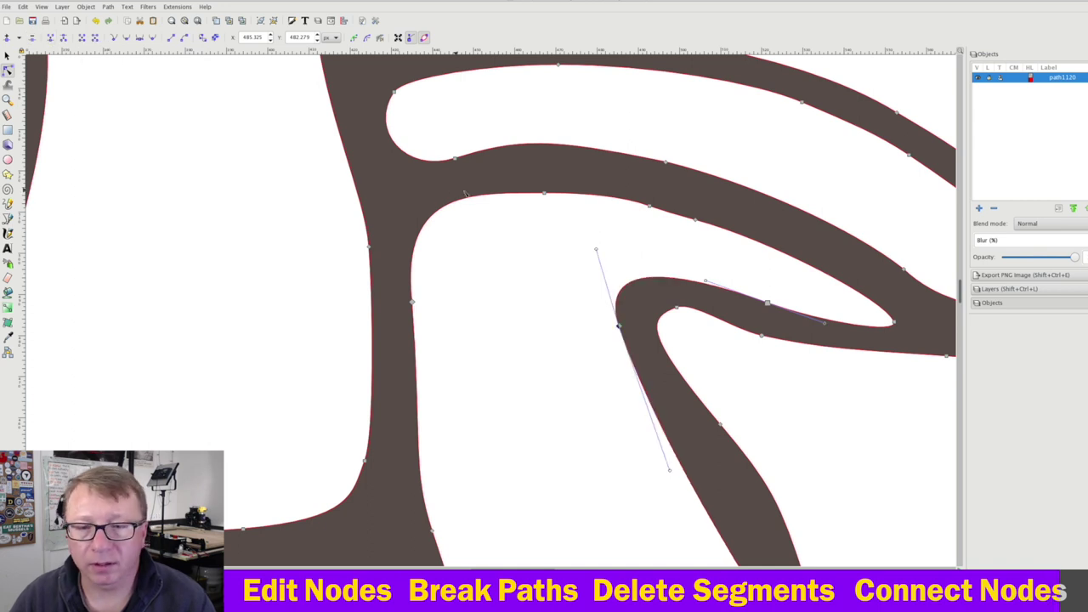
pyautogui.moveTo(618, 326); pyautogui.dragTo(602, 322)
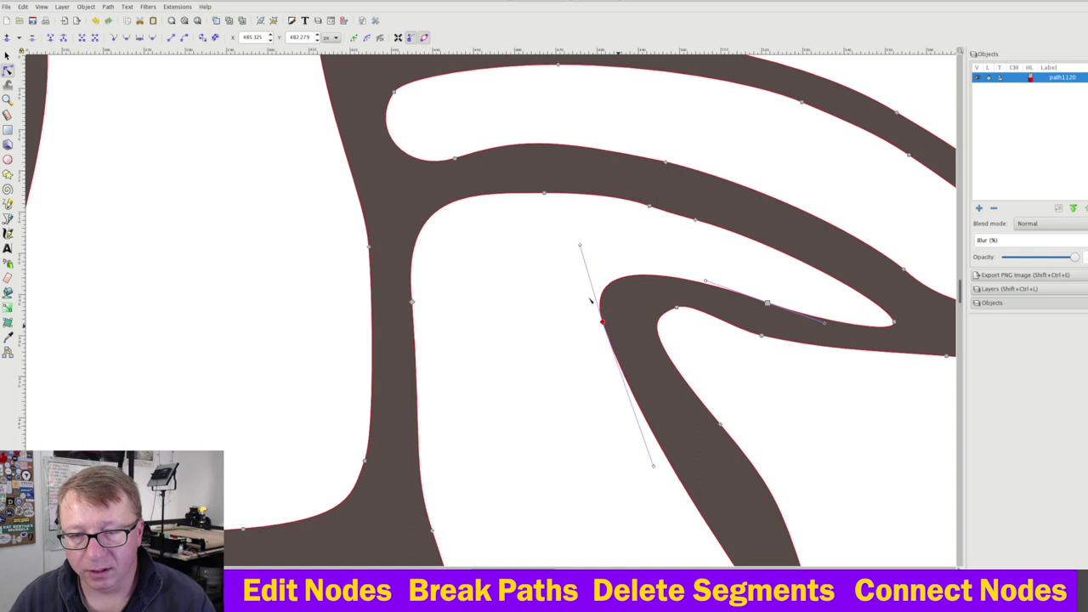
pyautogui.scroll(-3, 581, 296)
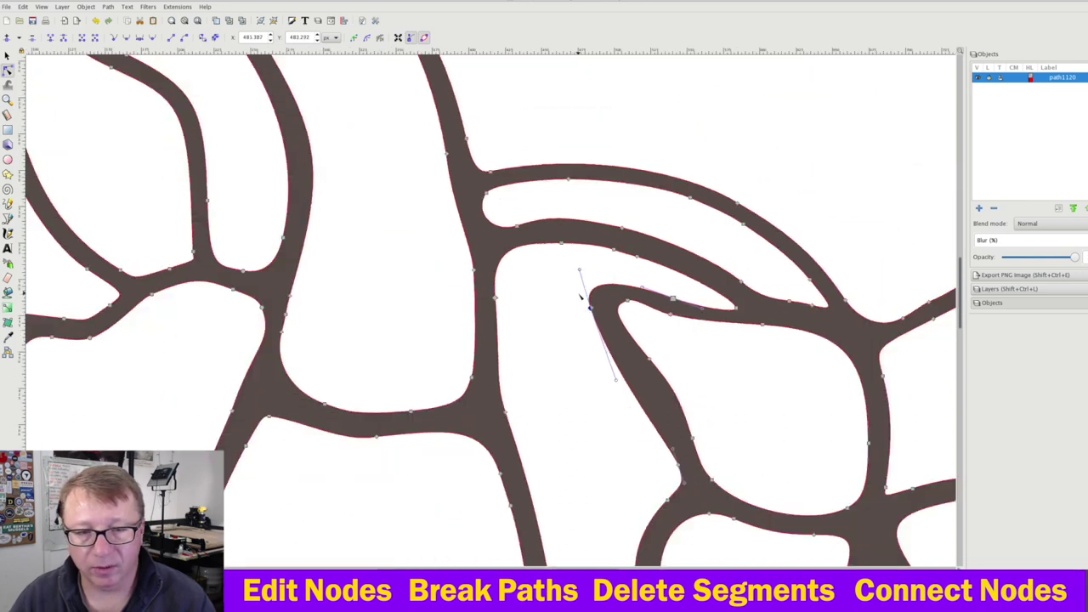
# Deselect the nodes, return to the Selector tool, and zoom back in to inspect the stem.
pyautogui.scroll(-1, 580, 297)
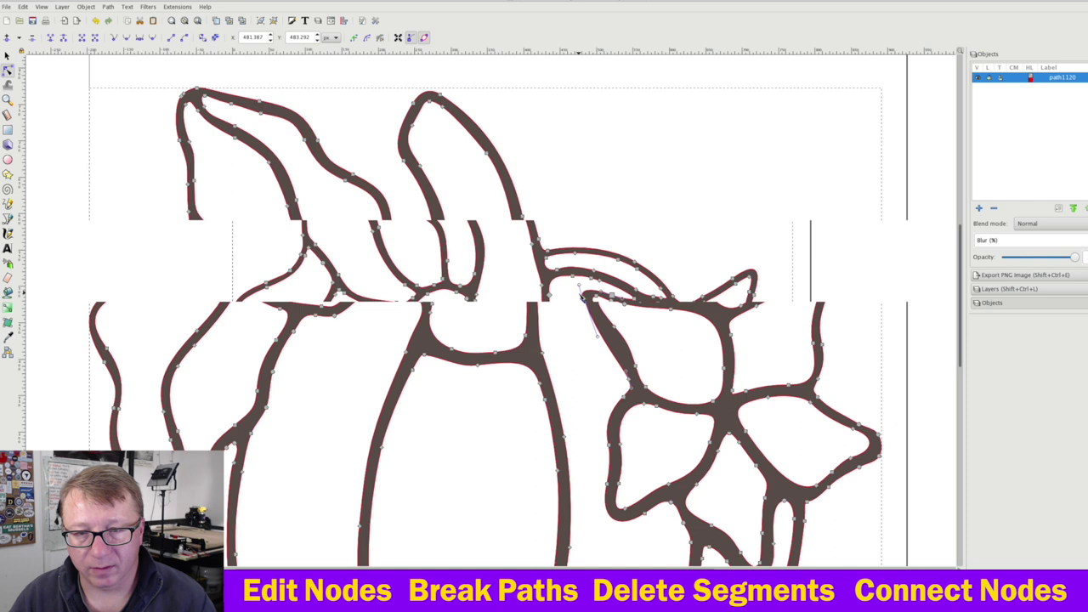
pyautogui.scroll(-1, 581, 297)
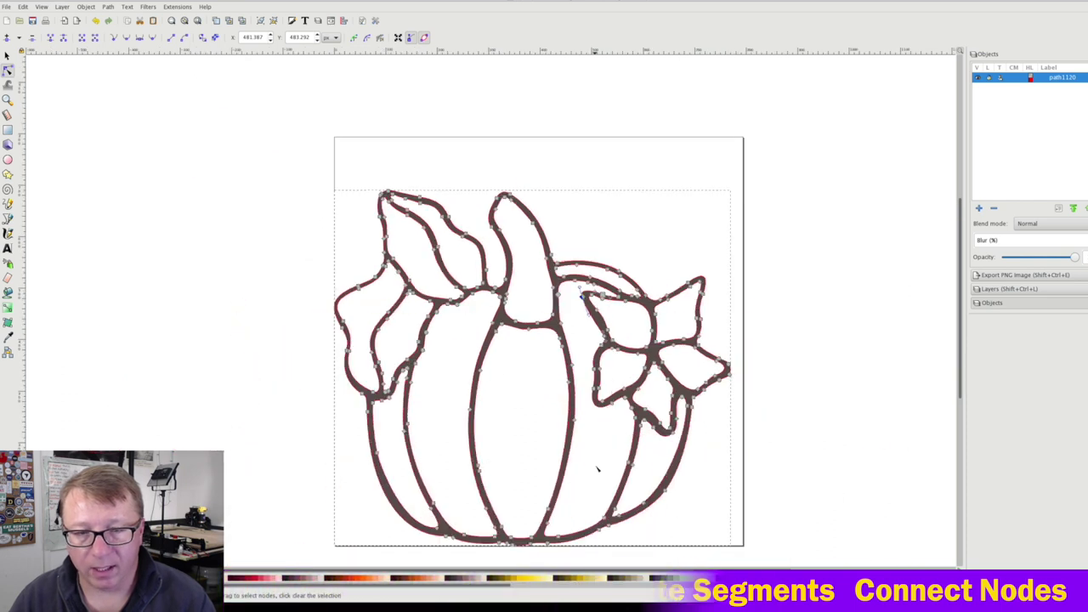
pyautogui.click(873, 364)
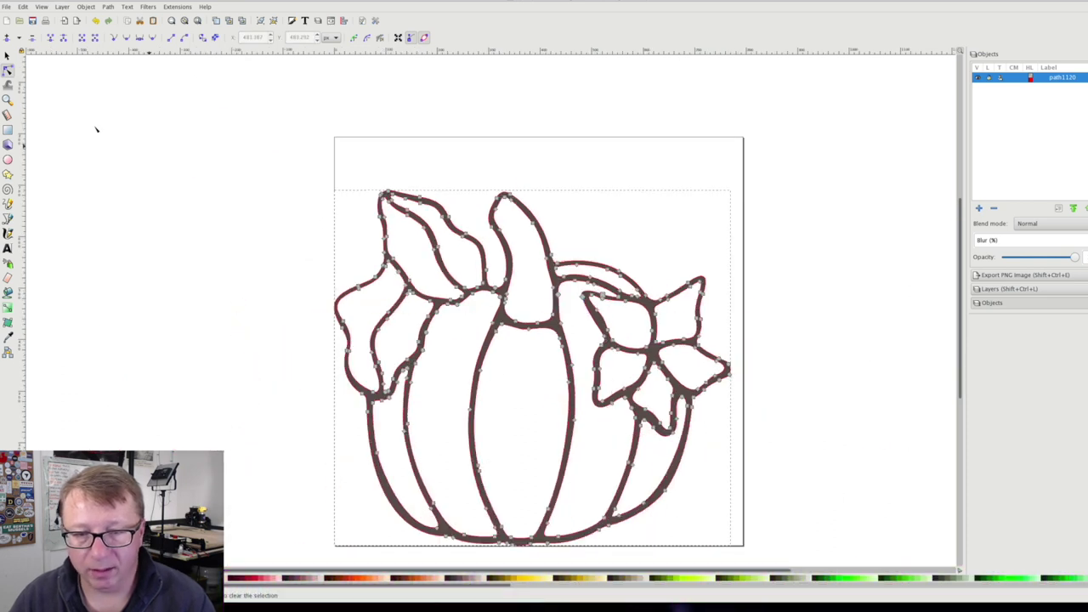
pyautogui.press('s')
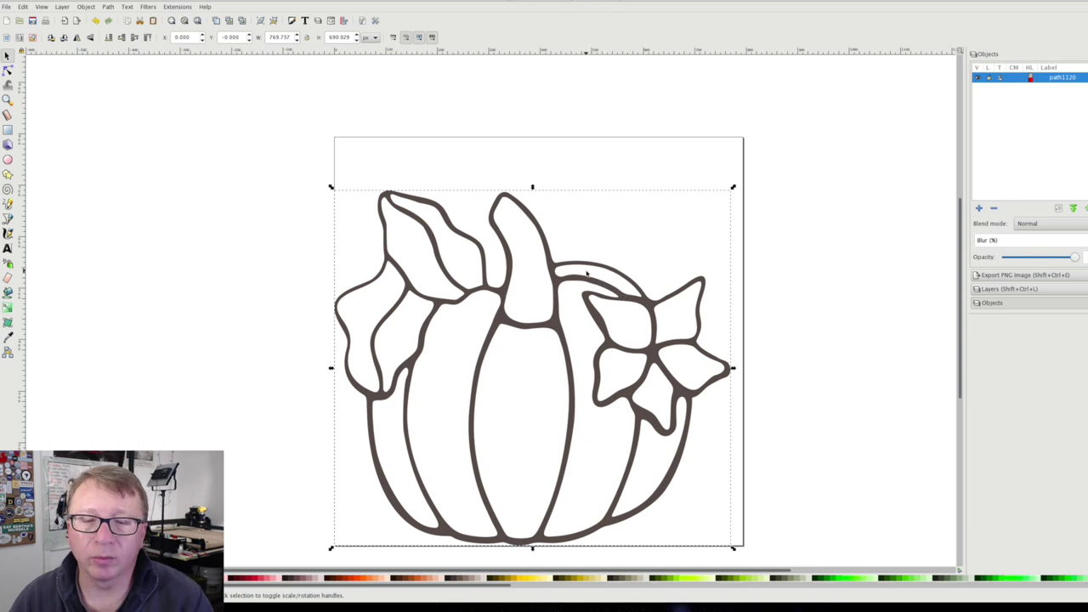
pyautogui.scroll(4, 591, 274)
pyautogui.scroll(2, 583, 275)
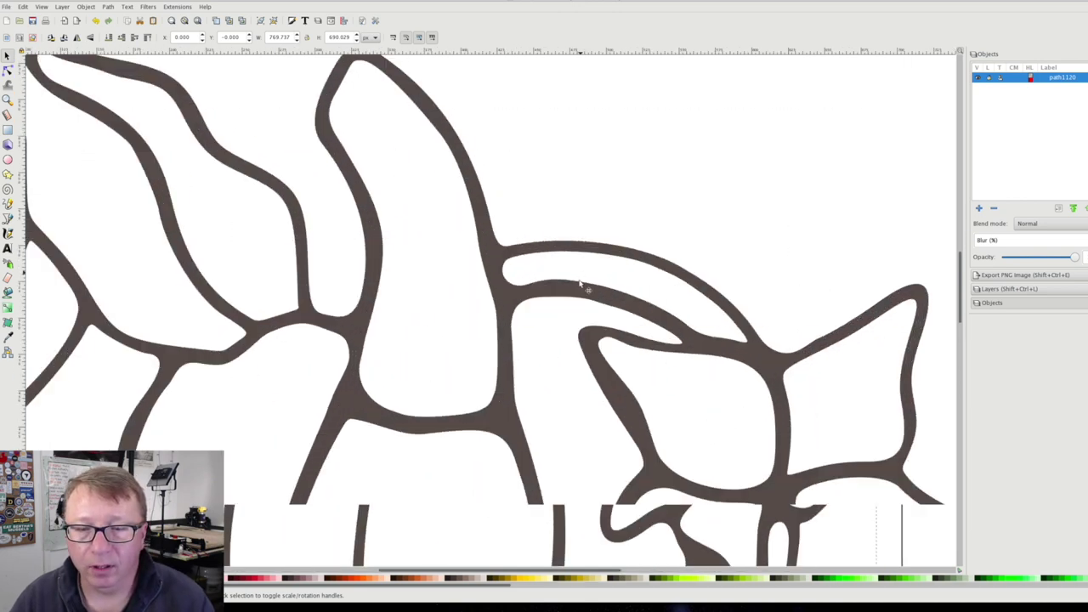